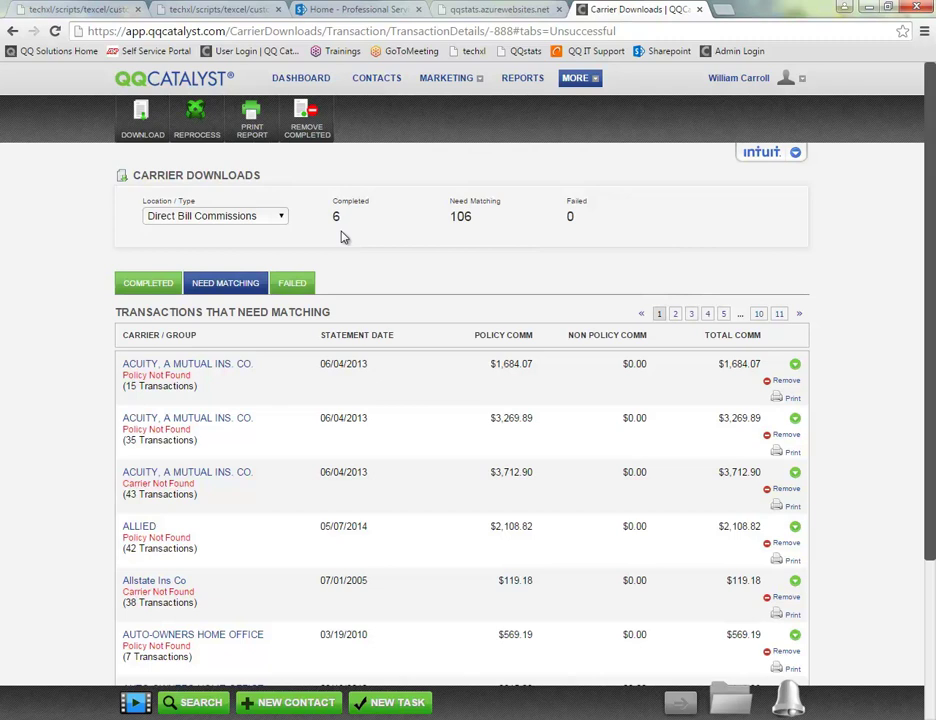
- Review the completed direct bill commission statements, expanding the first Century National entry, and check the failed transactions
triple_click(340, 216)
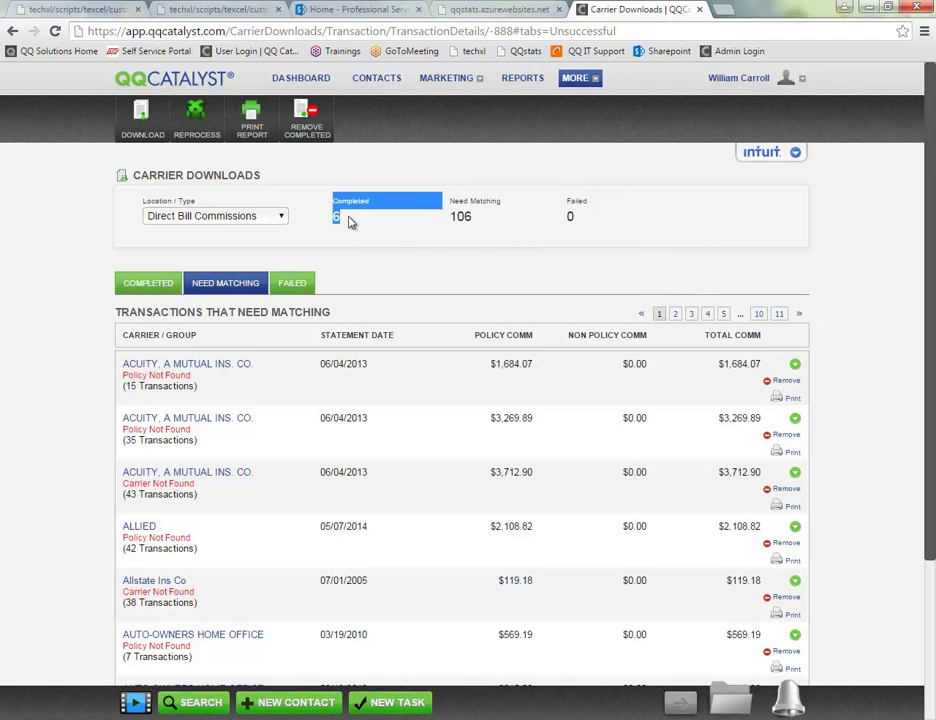
click(127, 288)
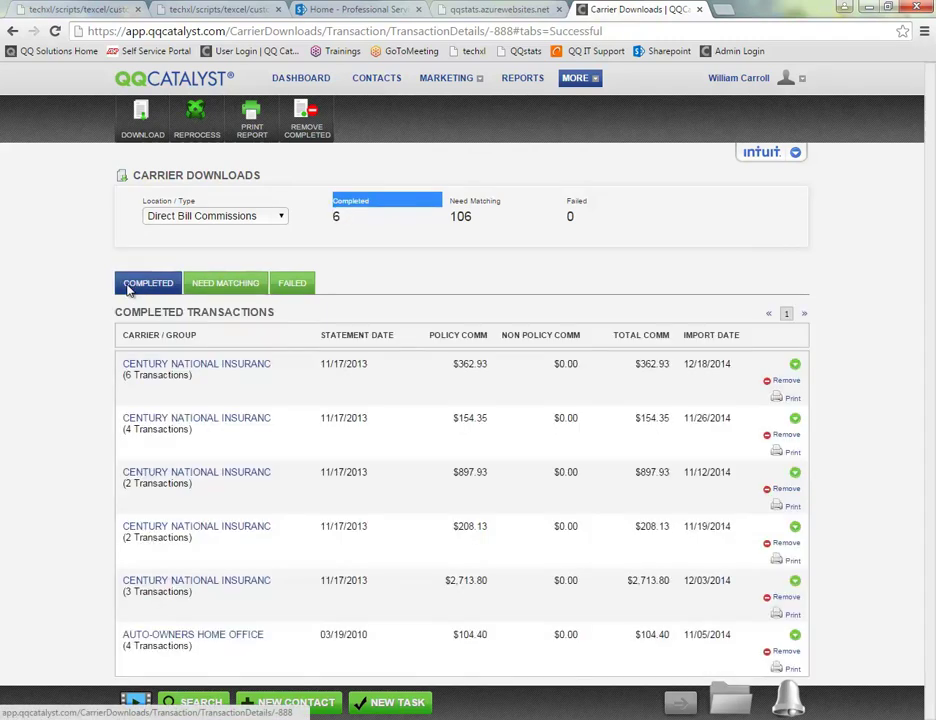
click(795, 365)
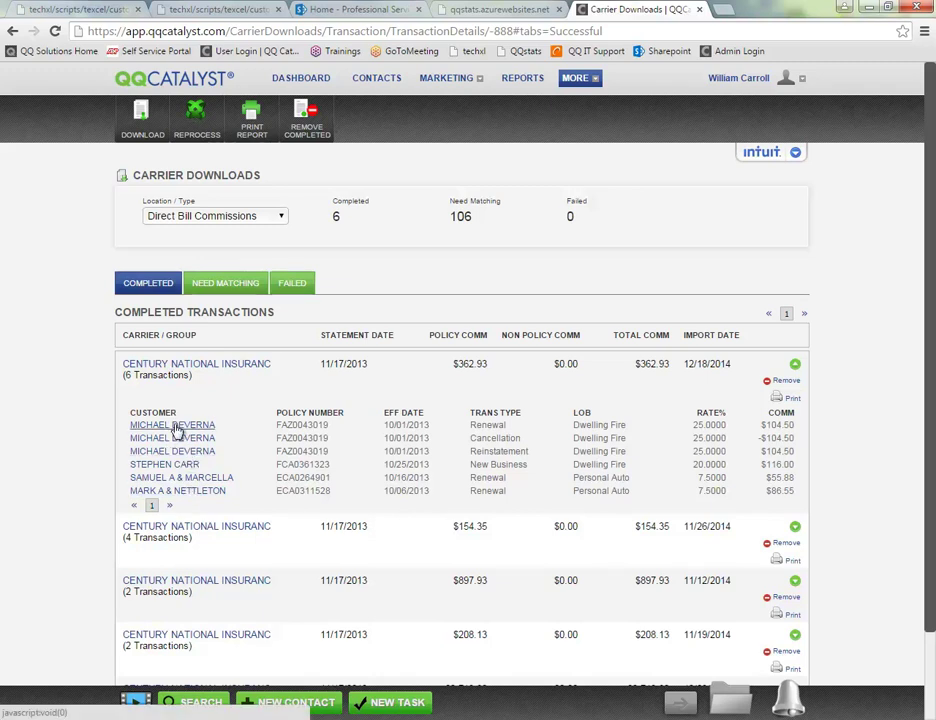
click(291, 285)
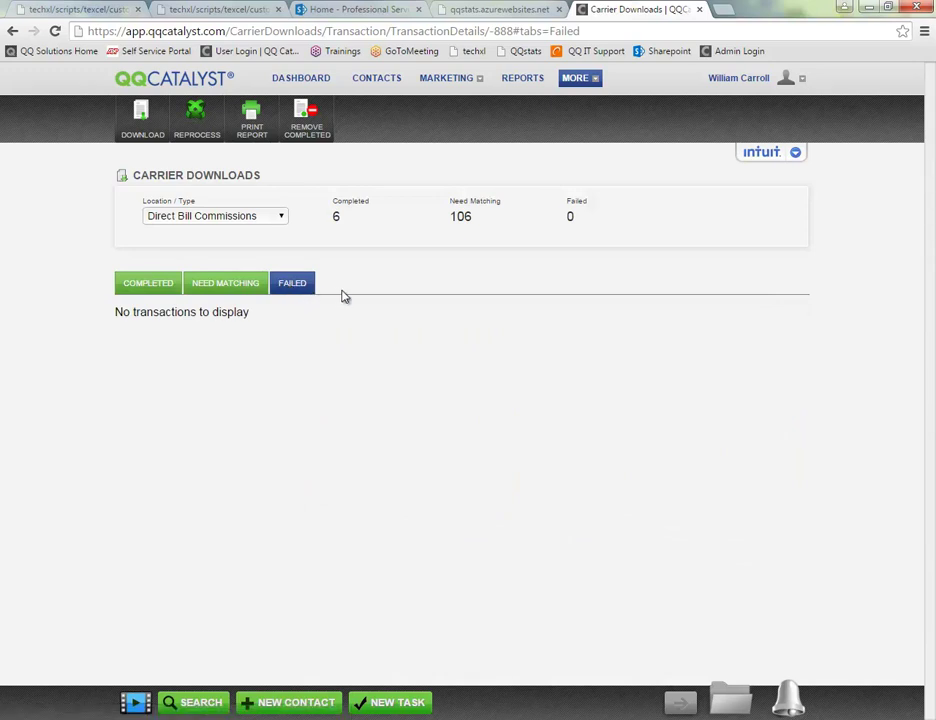
click(741, 80)
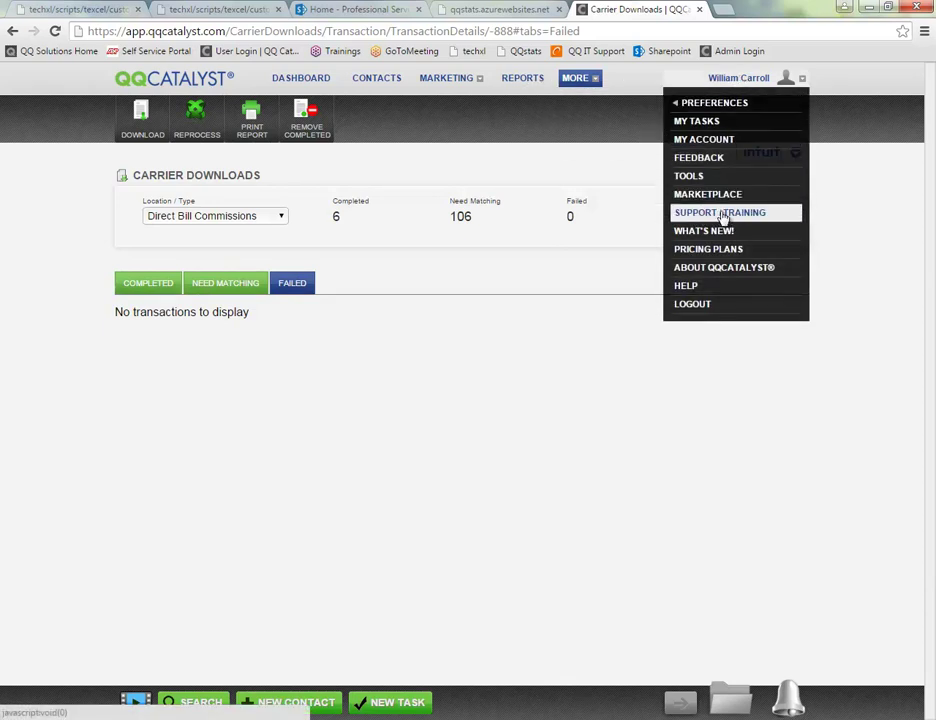
- Expand the first Acuity statement that needs matching and view the details of its Ready to Complete transaction
click(221, 290)
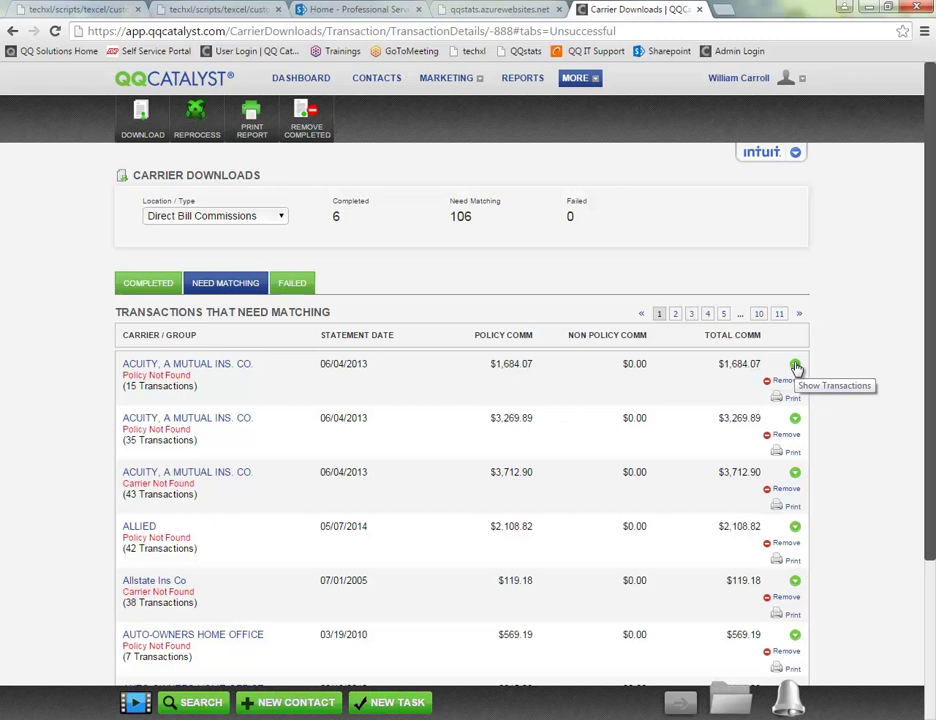
click(795, 366)
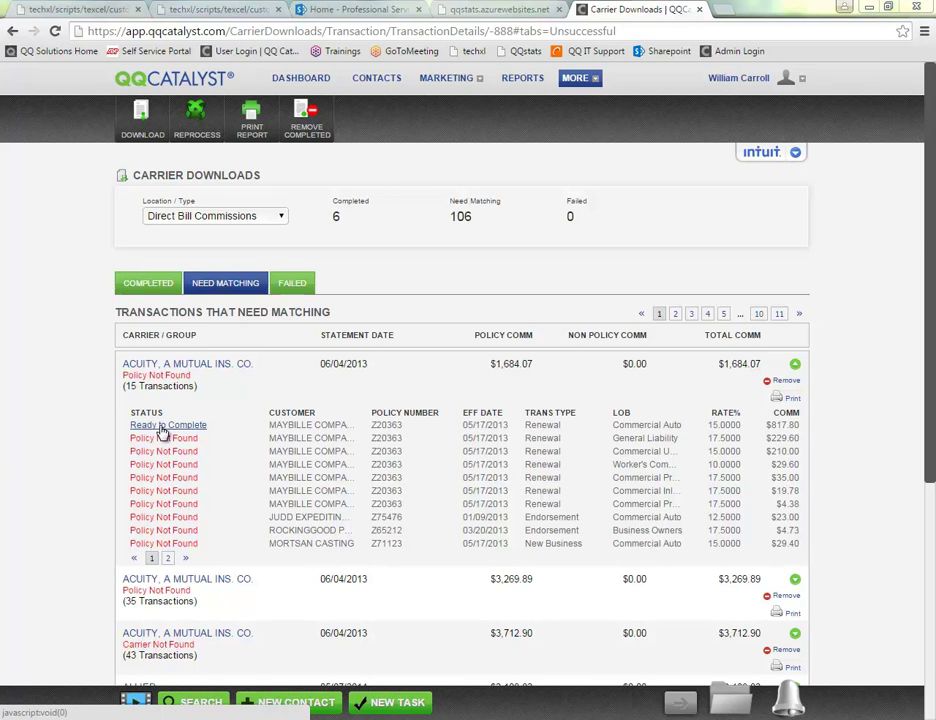
click(163, 426)
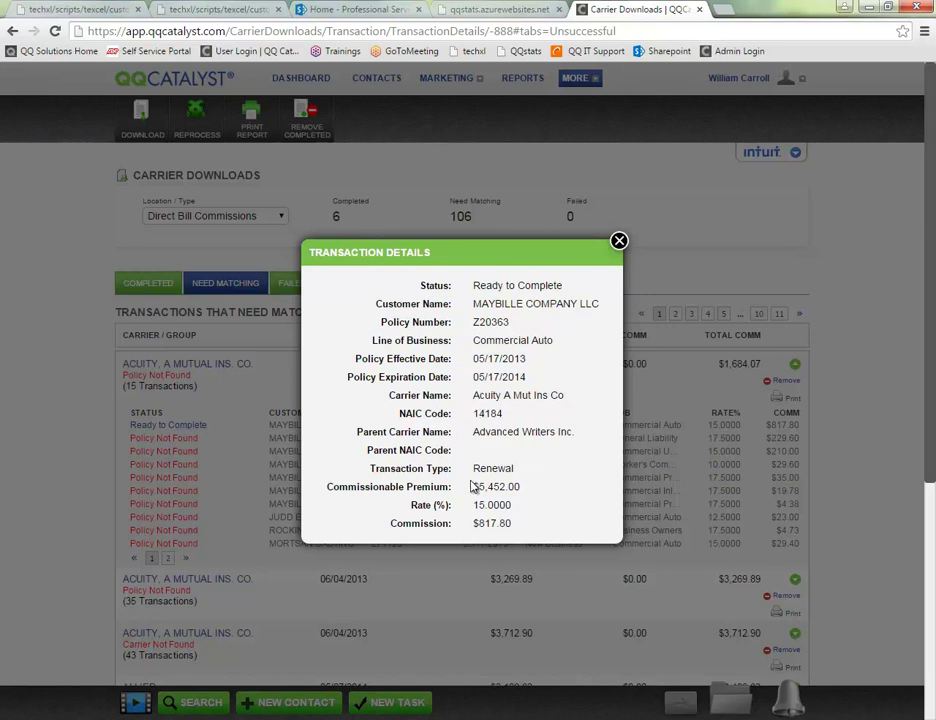
mouse_move(473, 487)
mouse_down()
mouse_move(522, 487)
mouse_move(505, 509)
mouse_move(515, 510)
mouse_move(492, 524)
mouse_move(515, 524)
mouse_up()
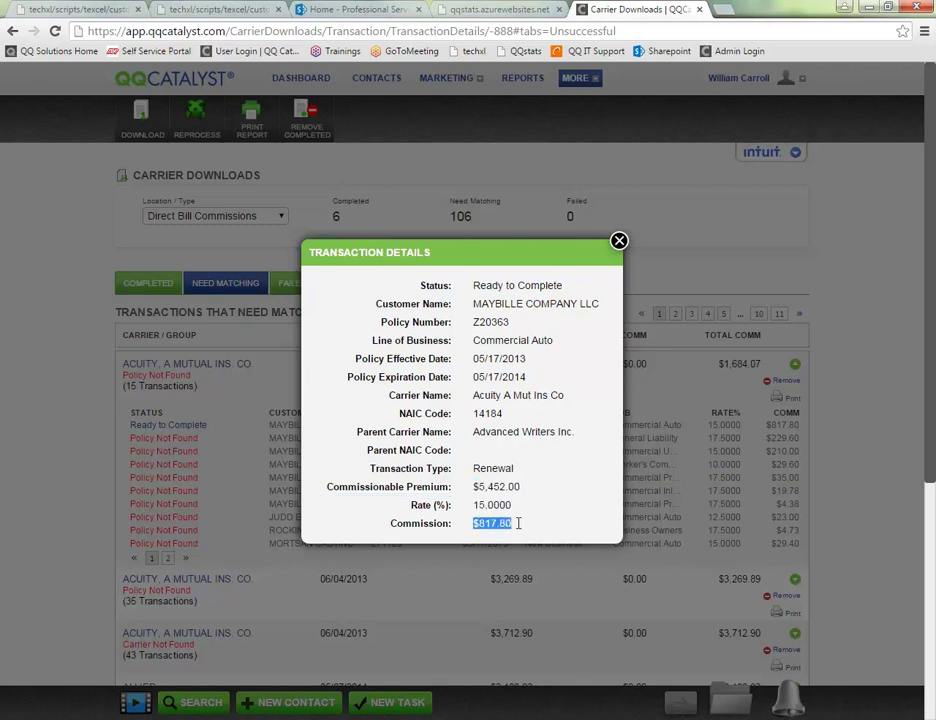
click(619, 242)
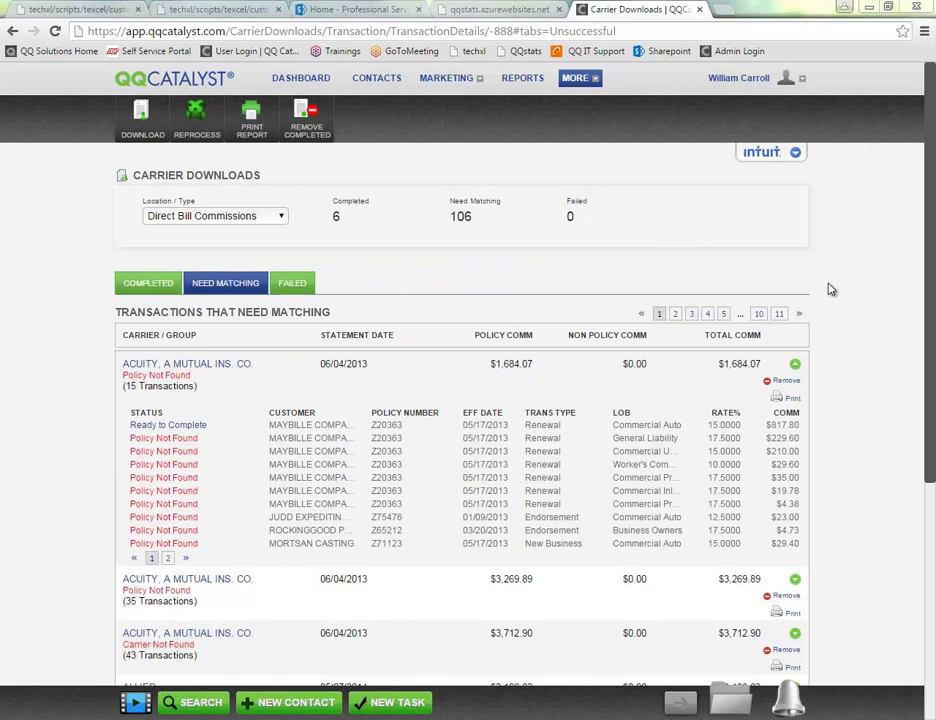
- Print the first Acuity statement to a text file and read its direct bill commission report
click(782, 405)
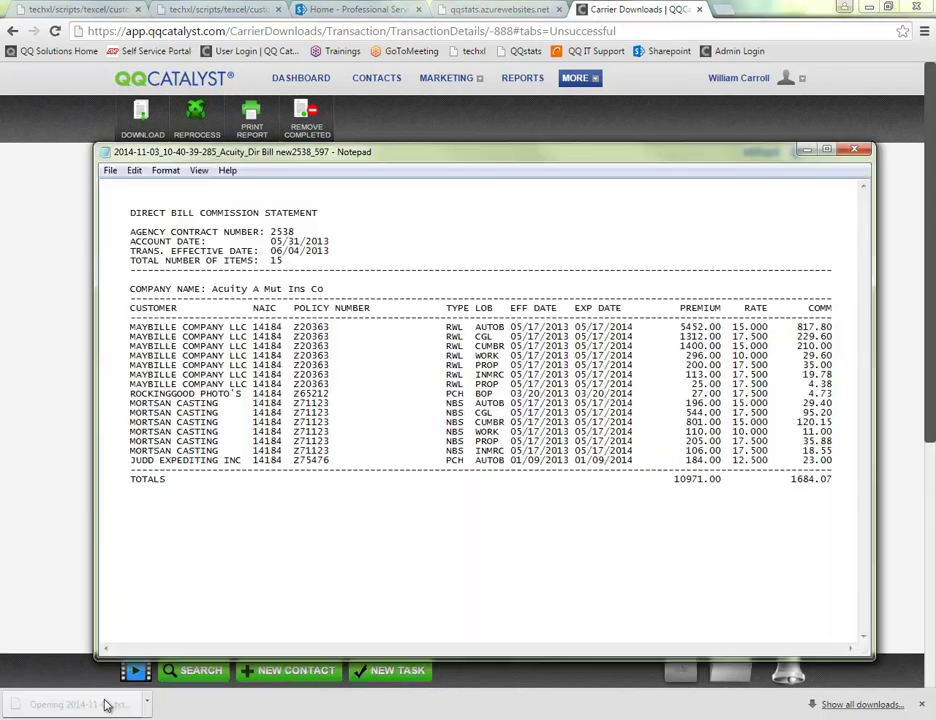
click(105, 703)
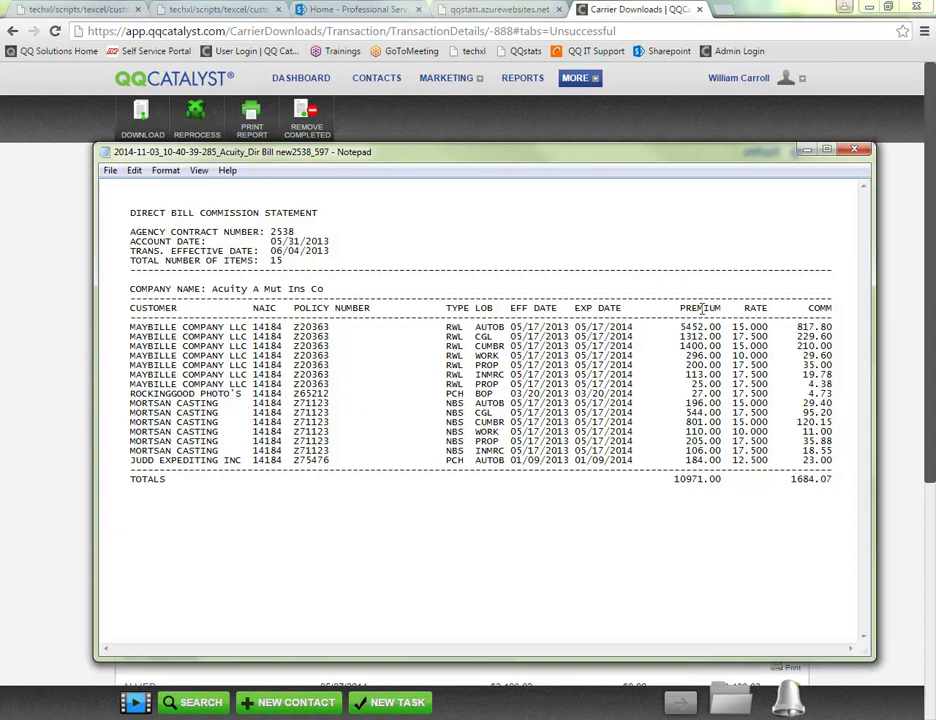
click(851, 151)
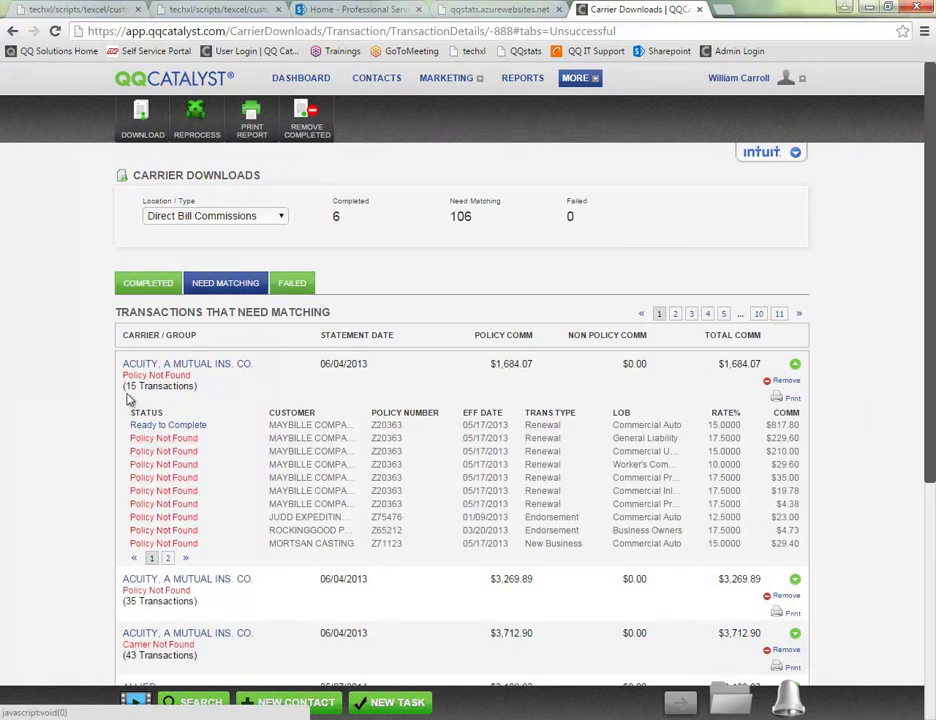
- Find the Century National statement with status Ready to Complete, show its transactions, and open it for commission reconciliation
drag(124, 378, 197, 378)
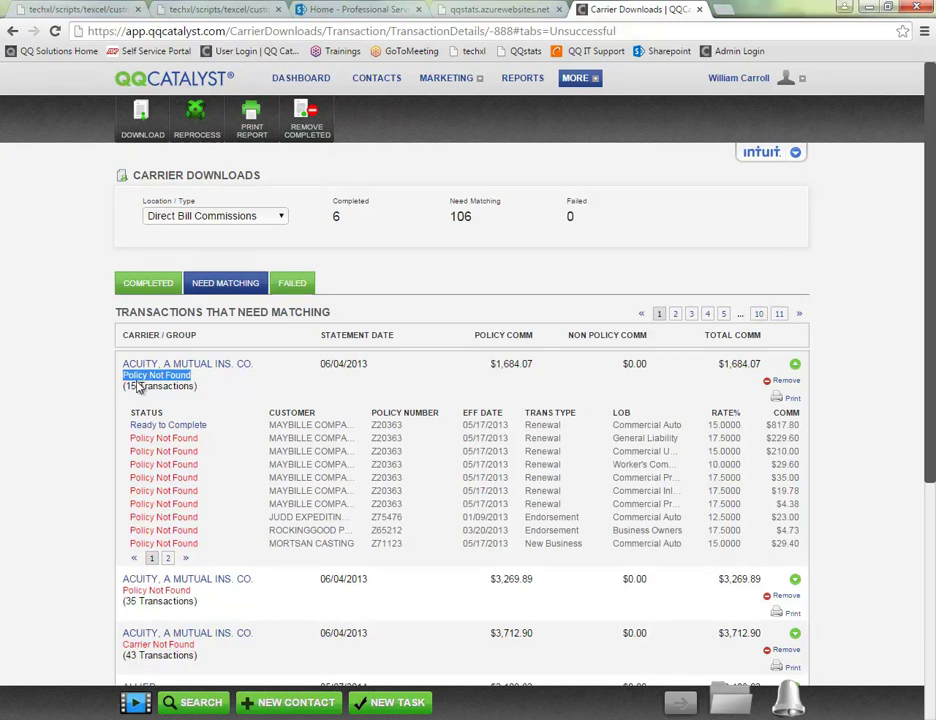
click(220, 388)
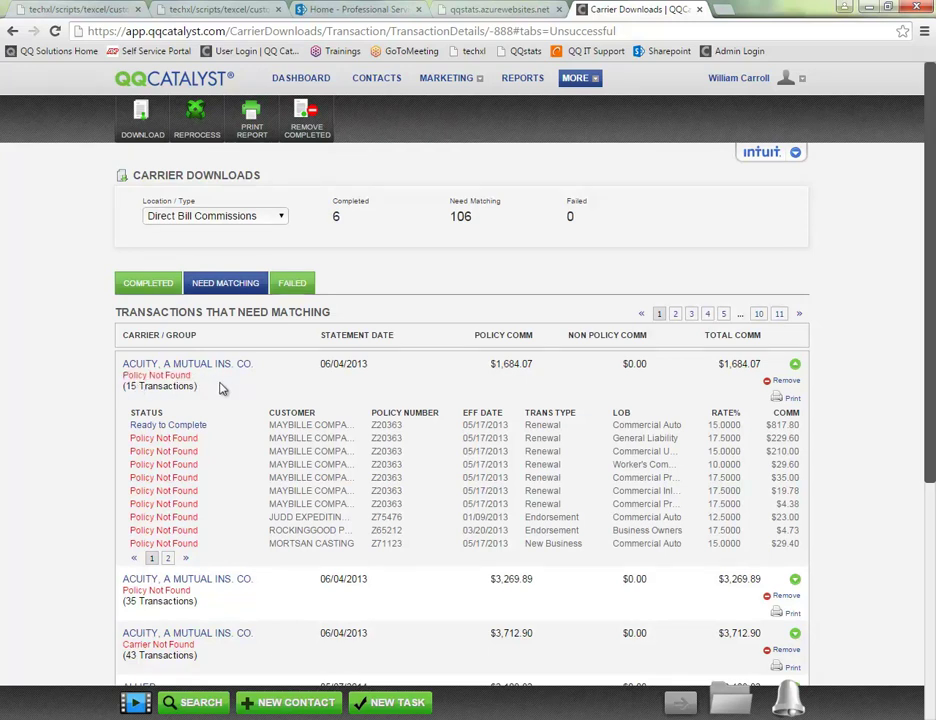
scroll(222, 388, down, 4)
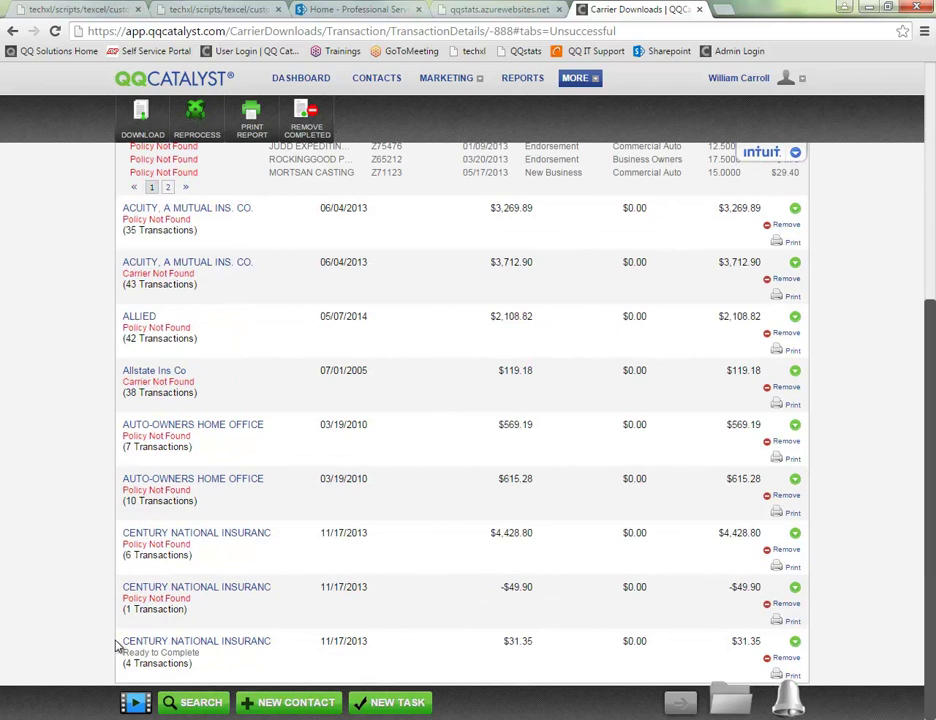
drag(122, 652, 200, 662)
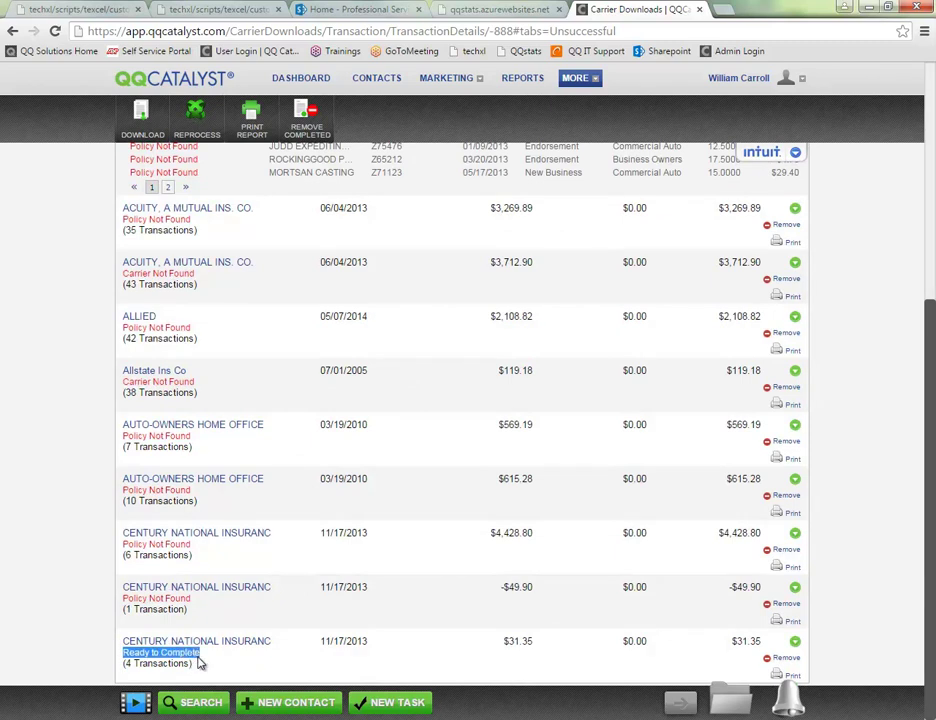
click(798, 650)
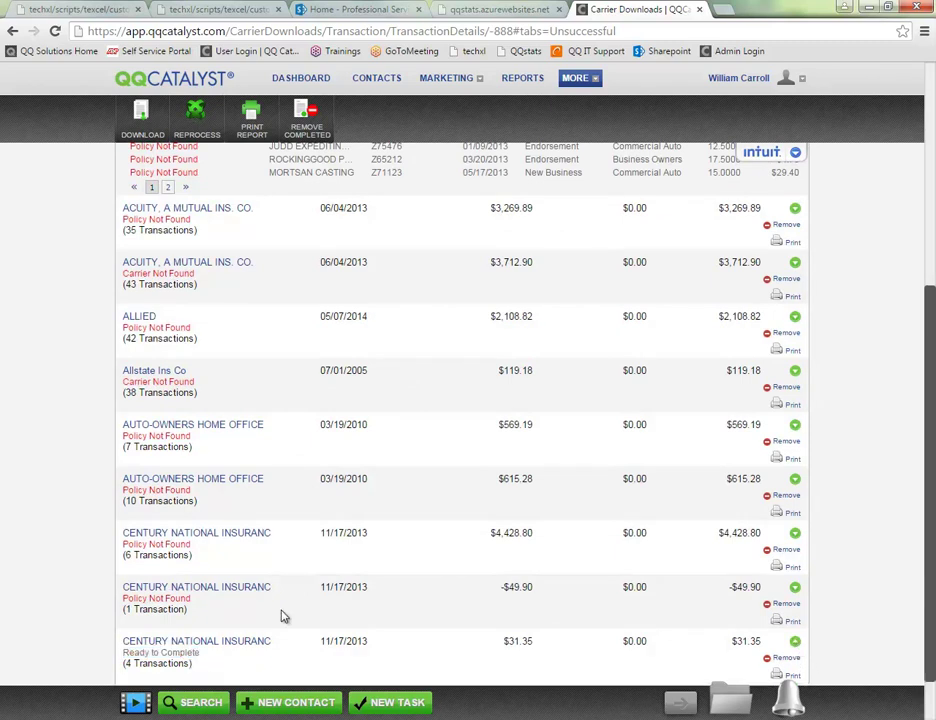
scroll(283, 617, down, 1)
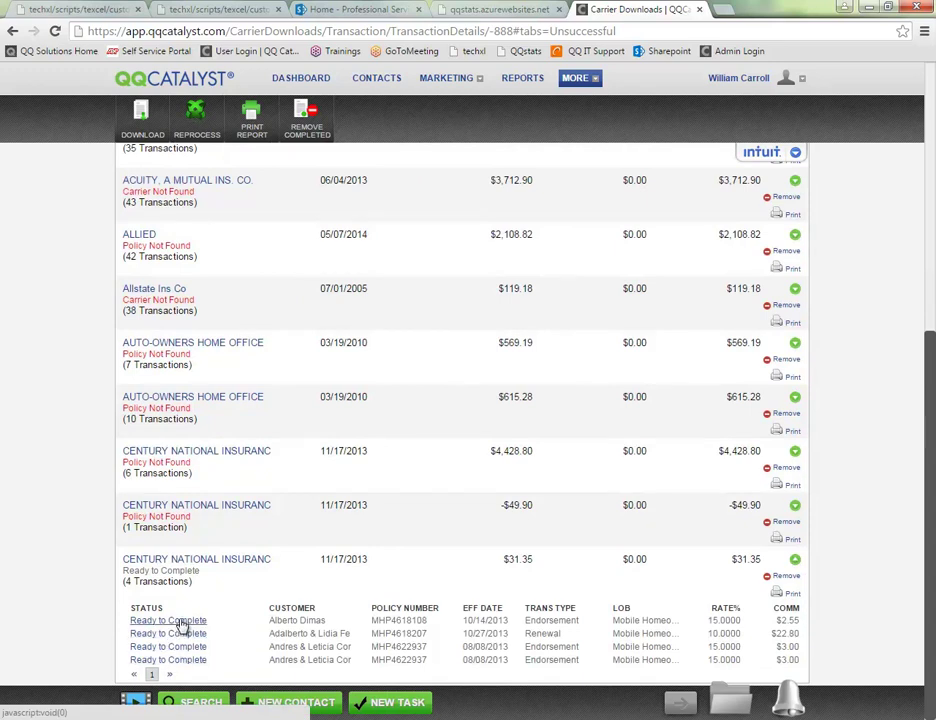
click(218, 563)
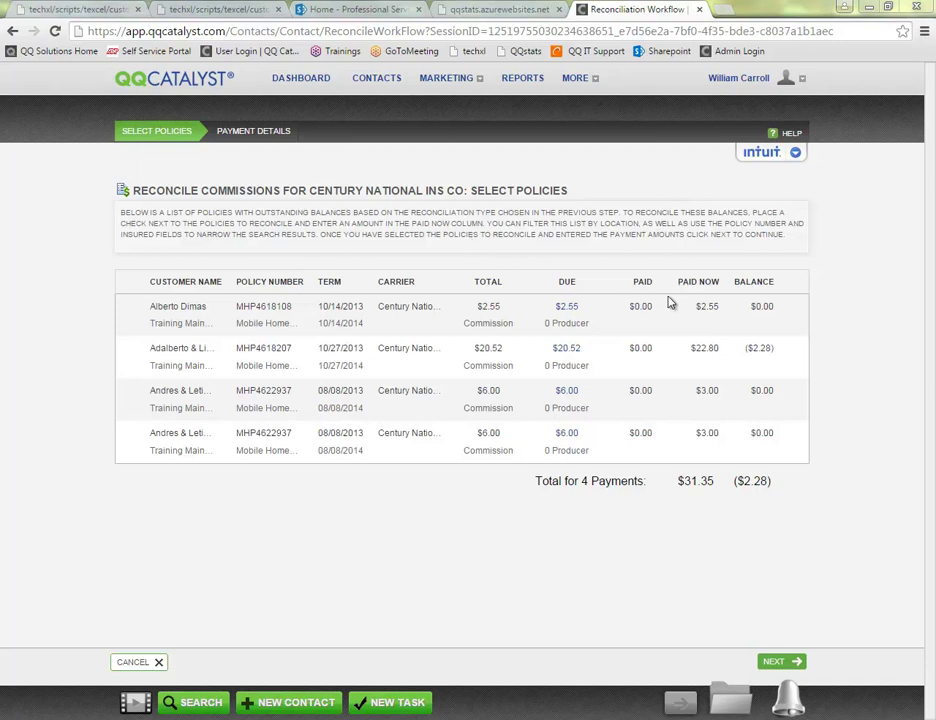
- Compare the Paid Now amounts and balances of the listed policies, focusing on the second policy's balance
click(712, 309)
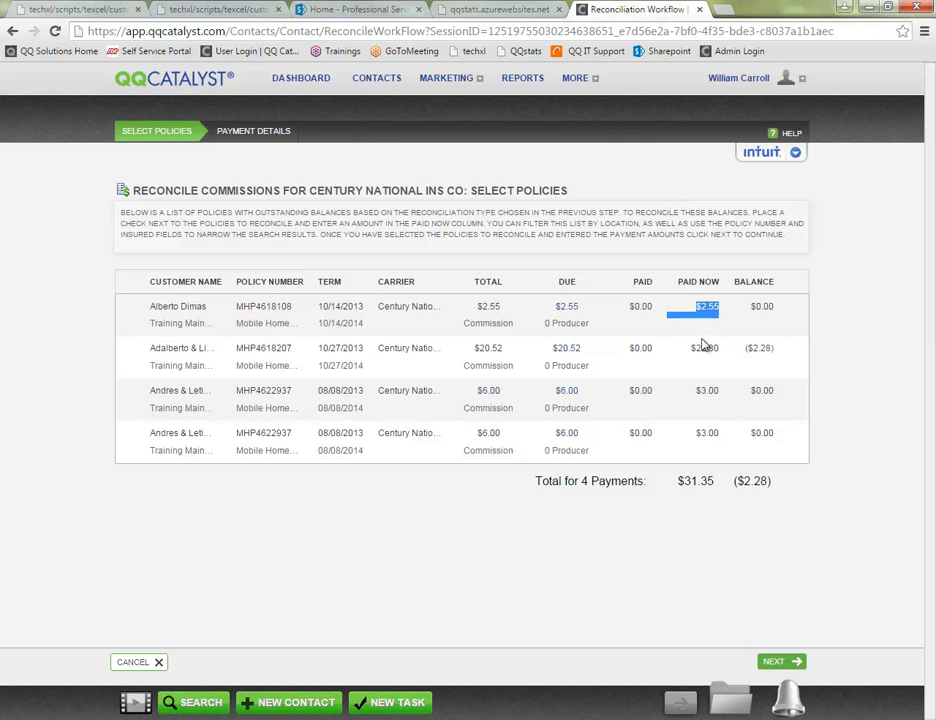
click(694, 351)
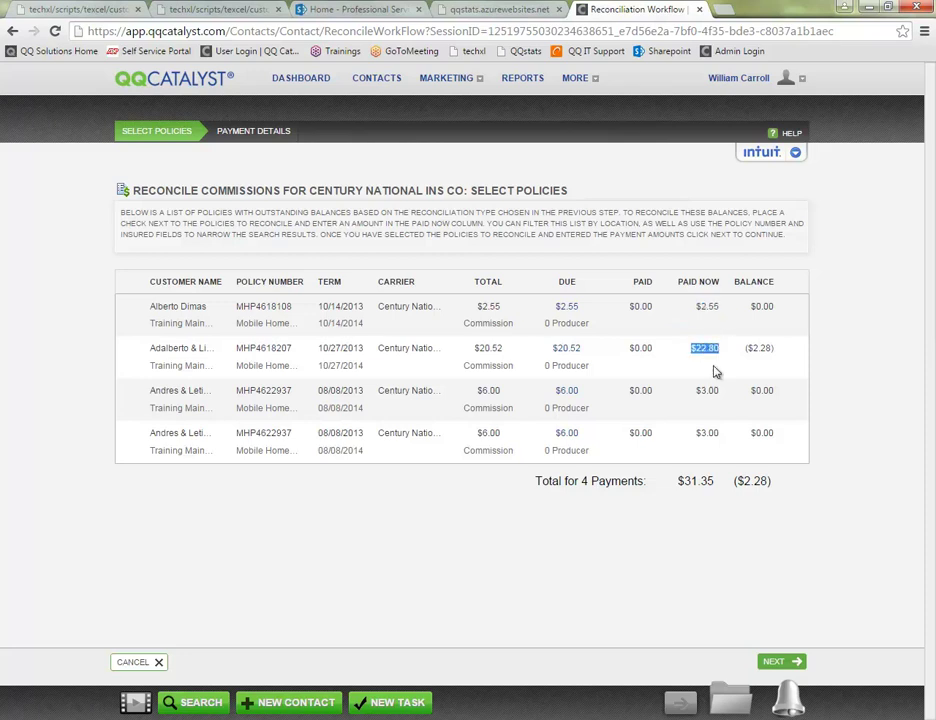
click(710, 394)
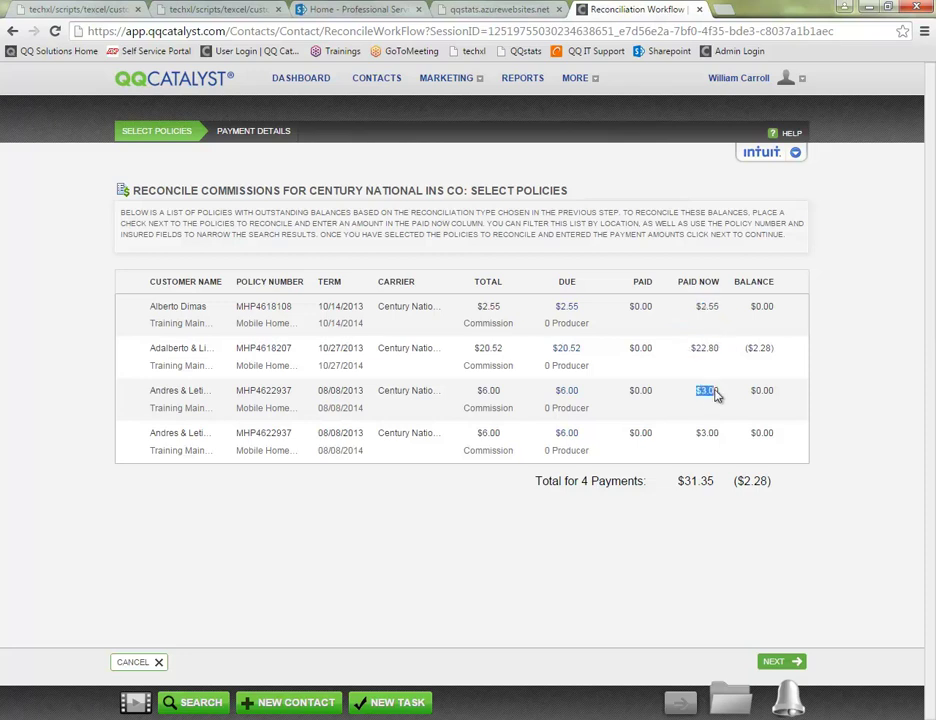
click(762, 309)
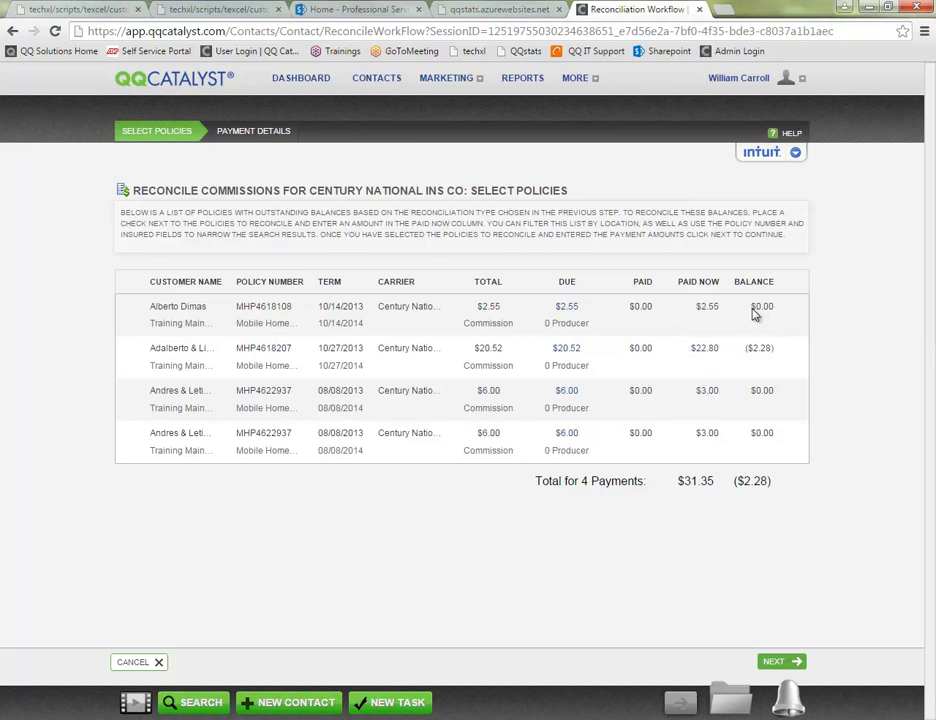
double_click(760, 391)
drag(751, 351, 781, 355)
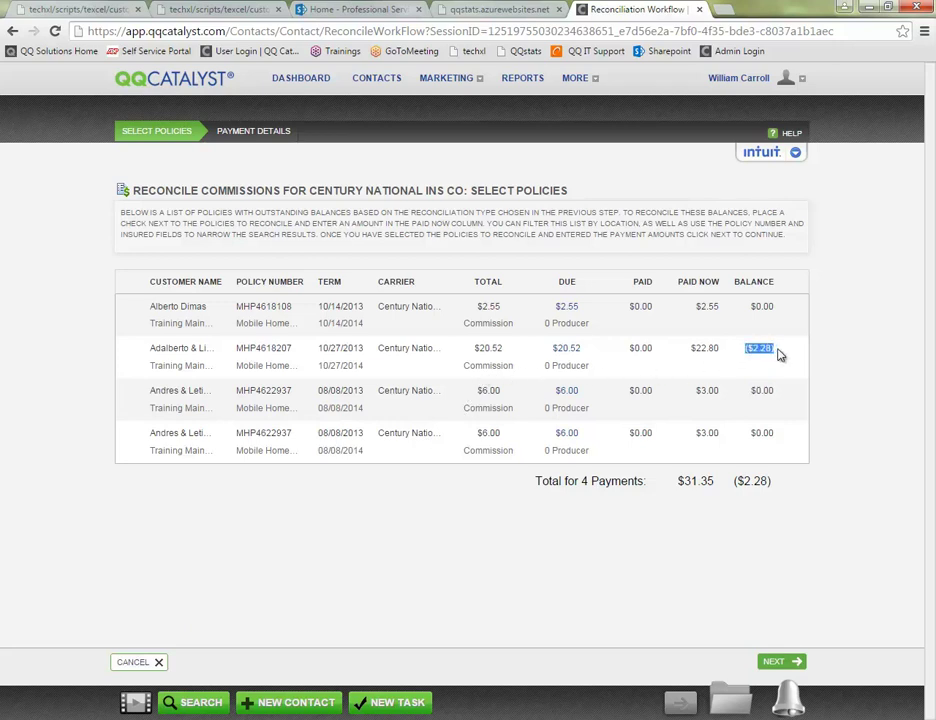
- Set the second listed policy's New Business commission rate to 10.00% and save it
click(566, 349)
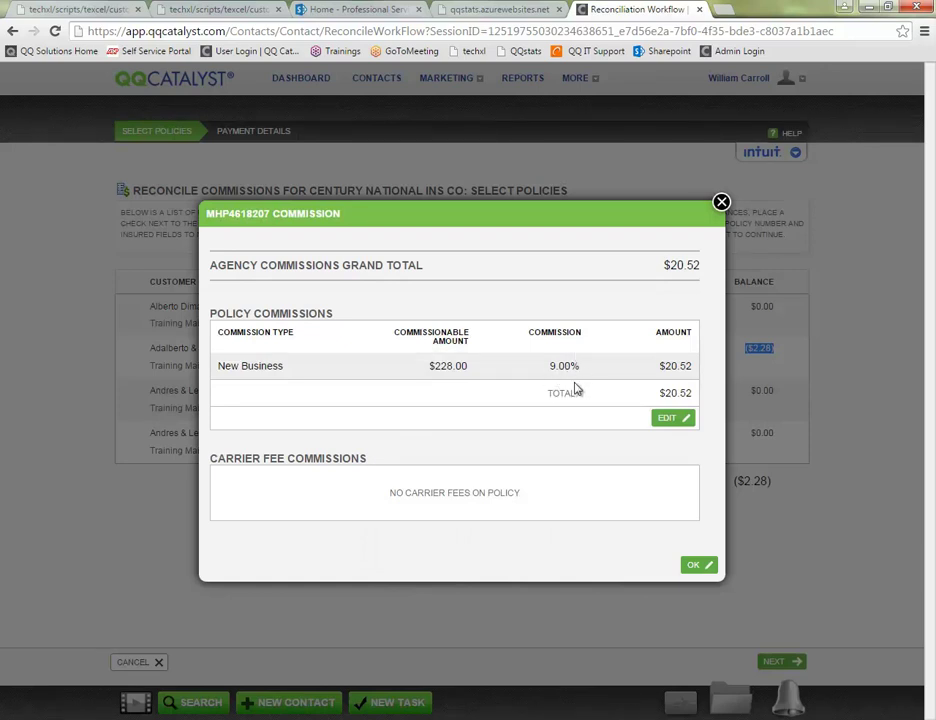
click(668, 420)
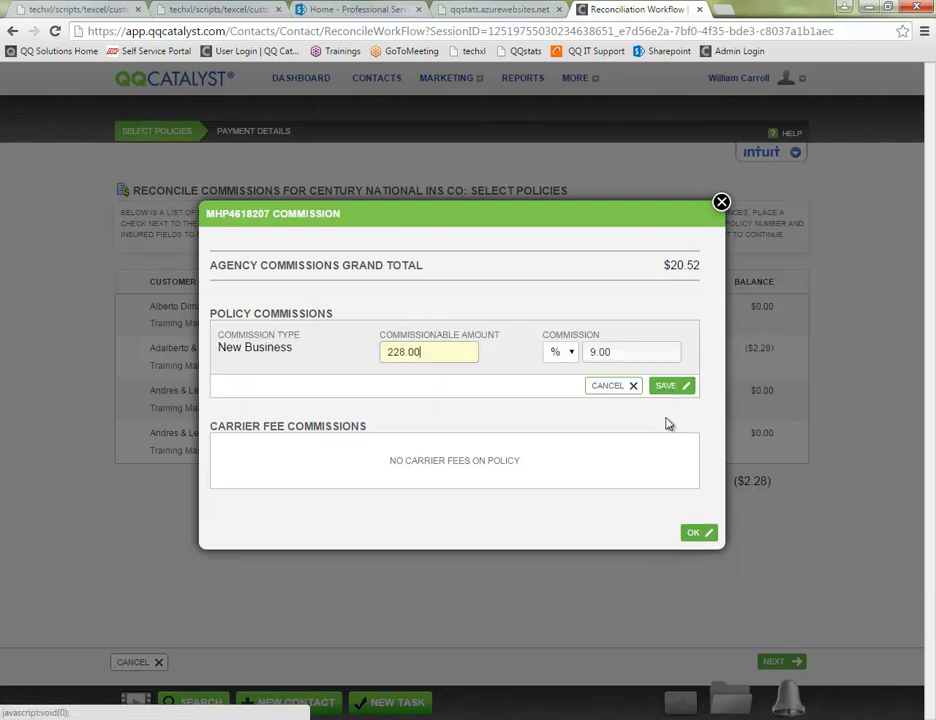
click(594, 353)
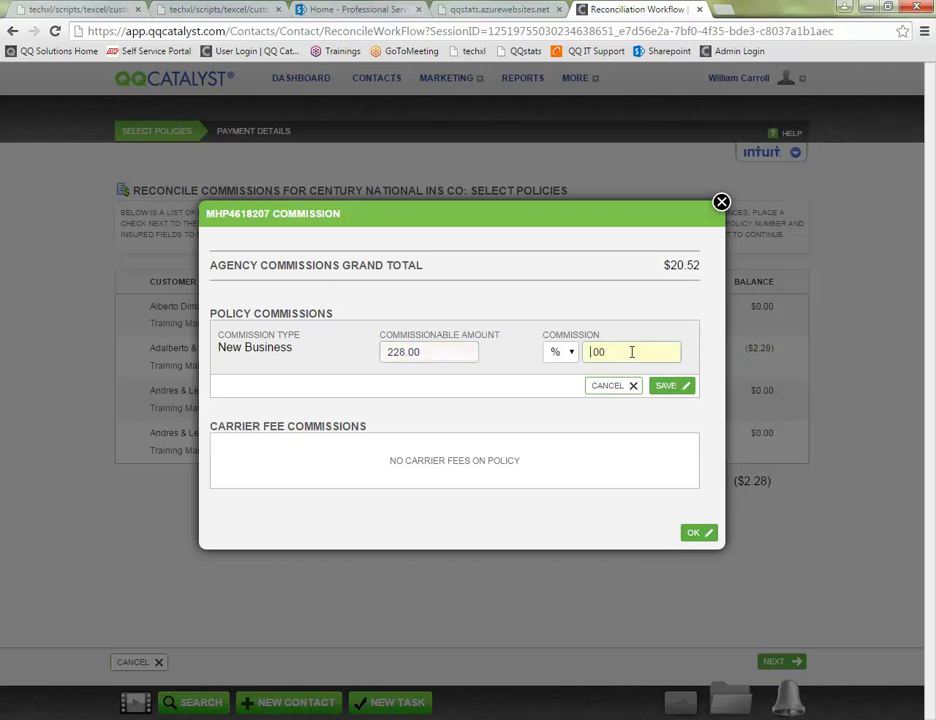
text(10)
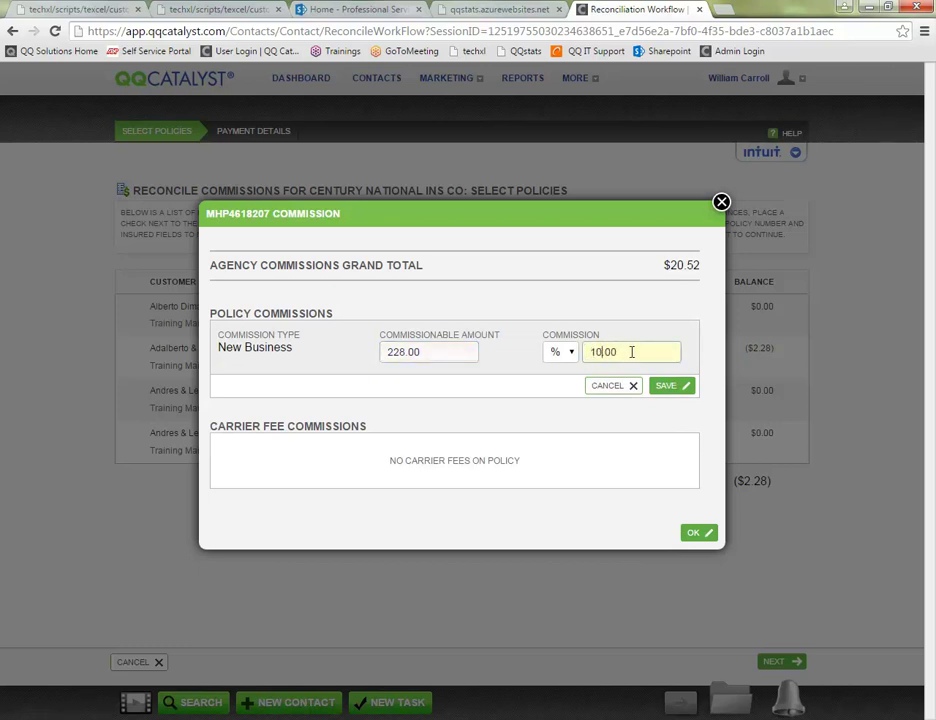
click(669, 388)
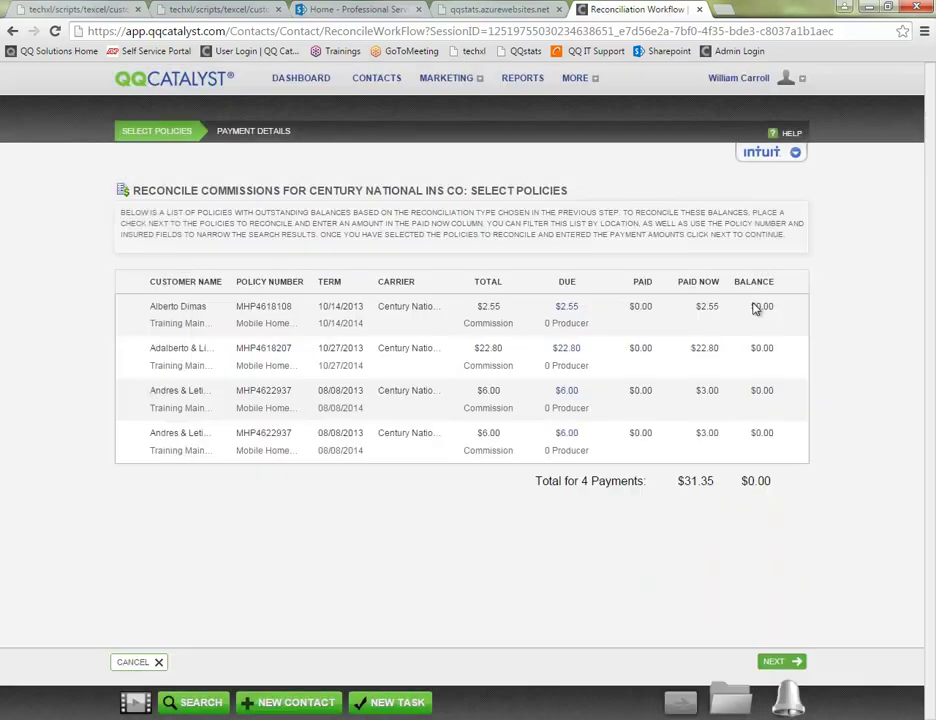
- Continue to the payment details and set the payment method to Check with check number 15146
drag(752, 307, 773, 353)
click(778, 666)
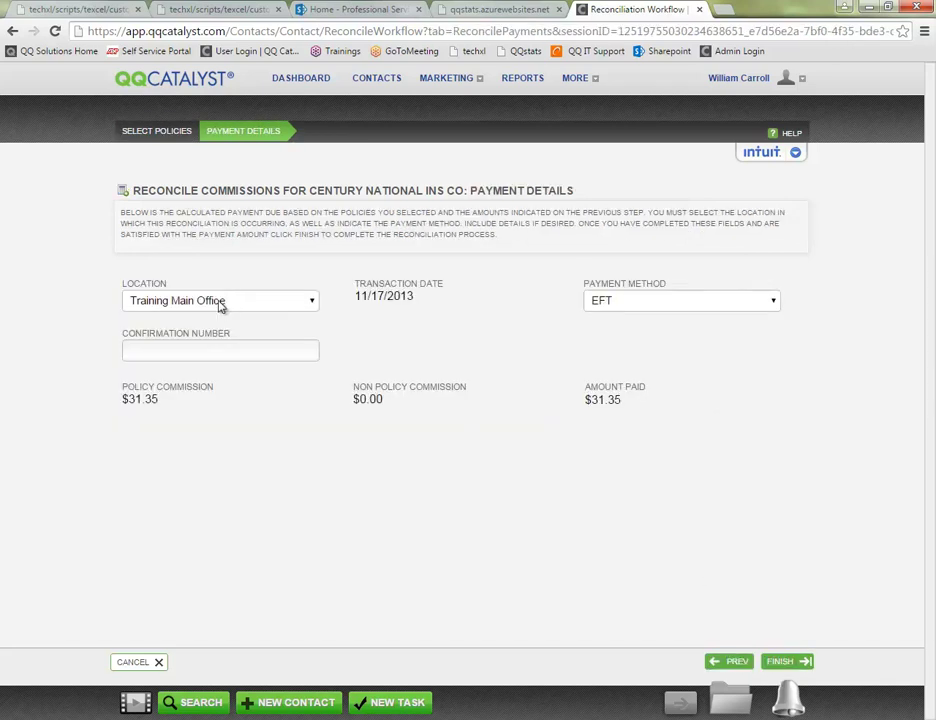
drag(355, 296, 410, 296)
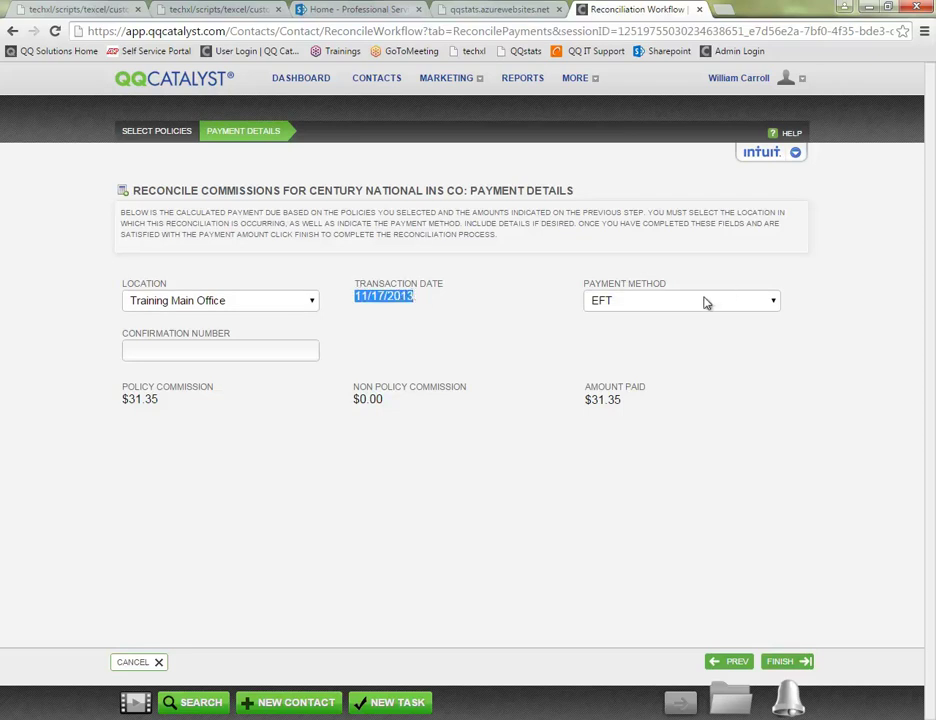
click(619, 306)
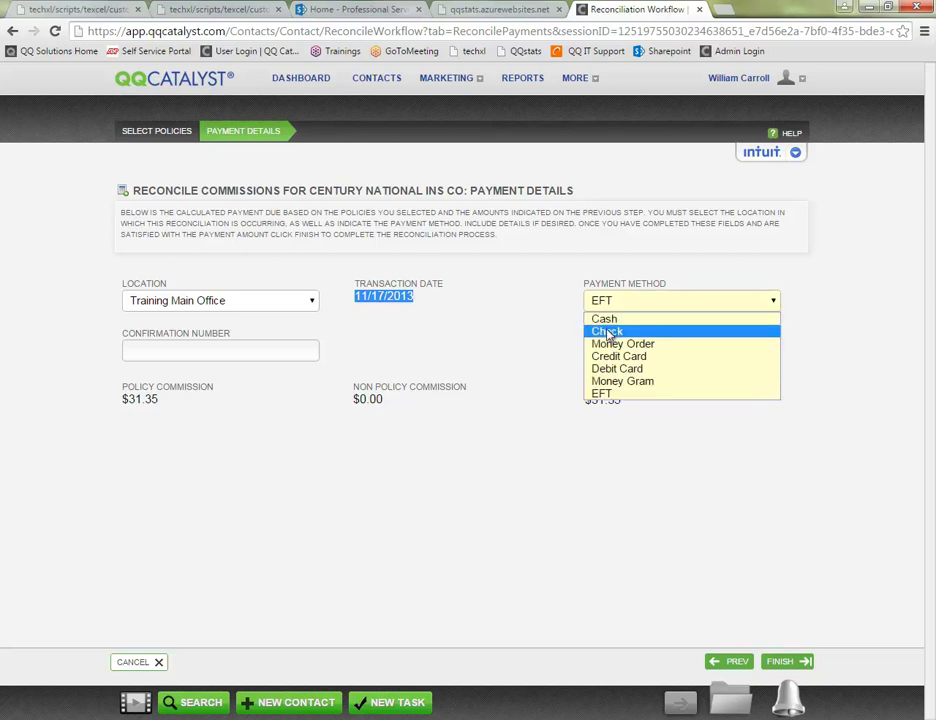
click(607, 332)
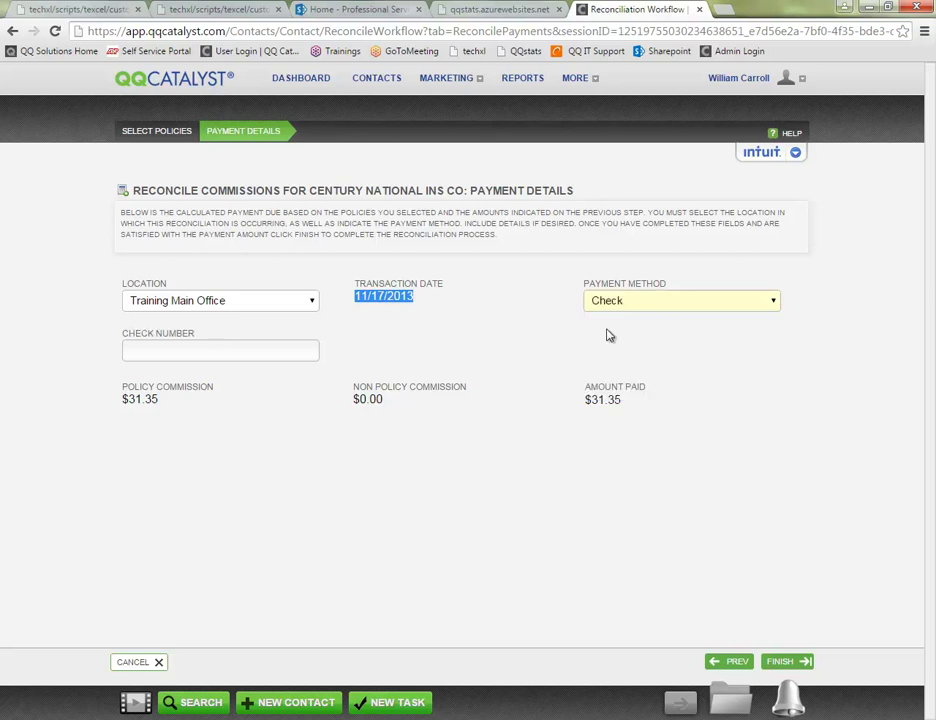
click(241, 357)
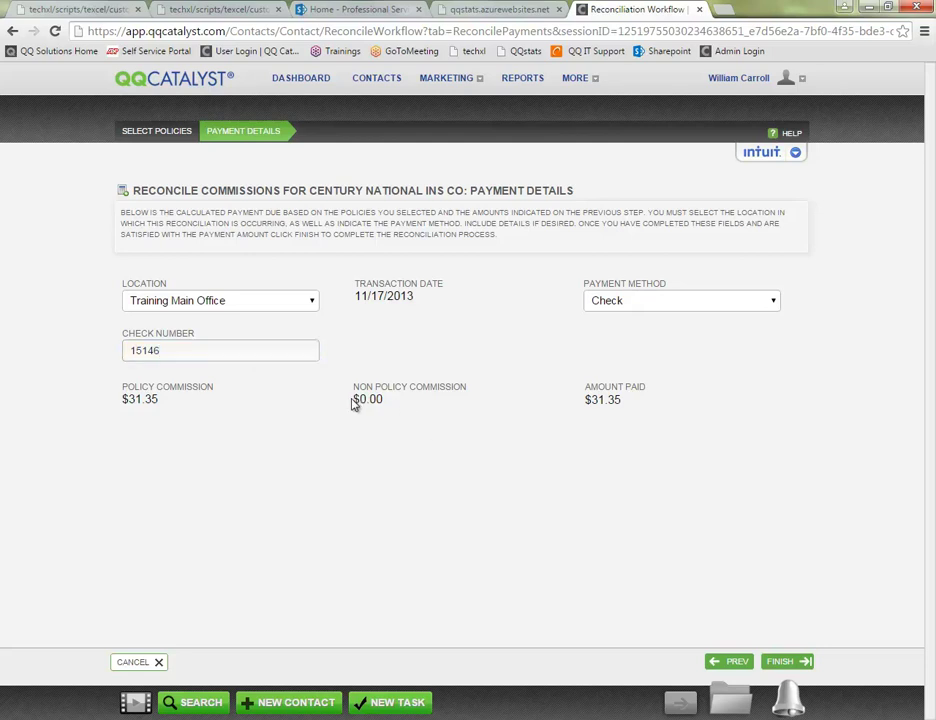
- Check the non policy commission and amount paid, and finish the Century National commission reconciliation
drag(353, 403, 383, 401)
drag(585, 399, 622, 397)
click(787, 662)
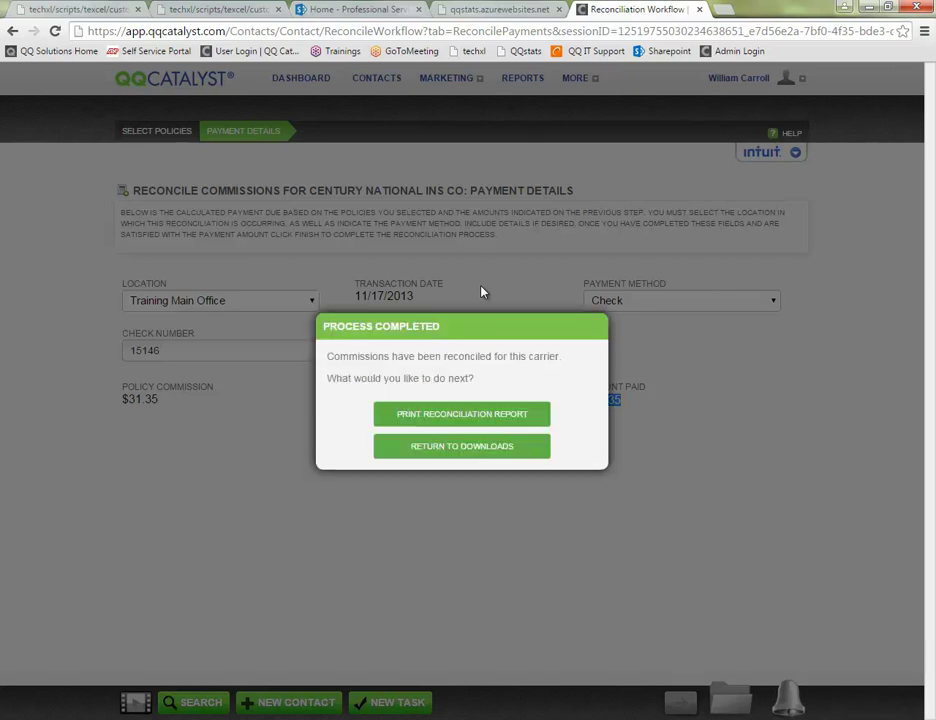
- Generate the printable reconciliation report for Century National, review its carrier heading, and close the report
click(441, 418)
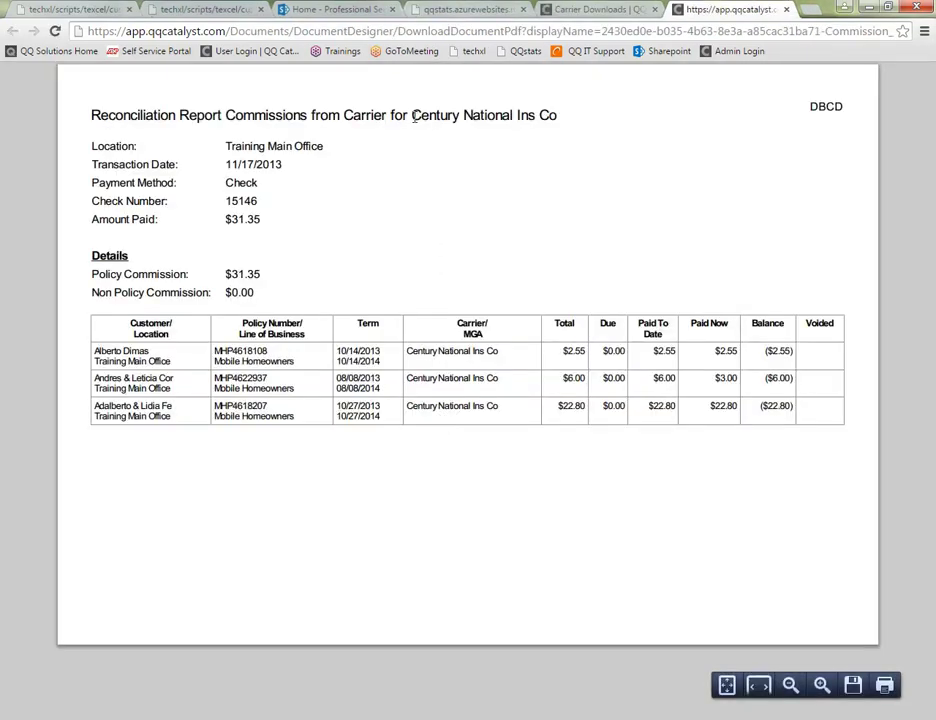
drag(413, 116, 550, 118)
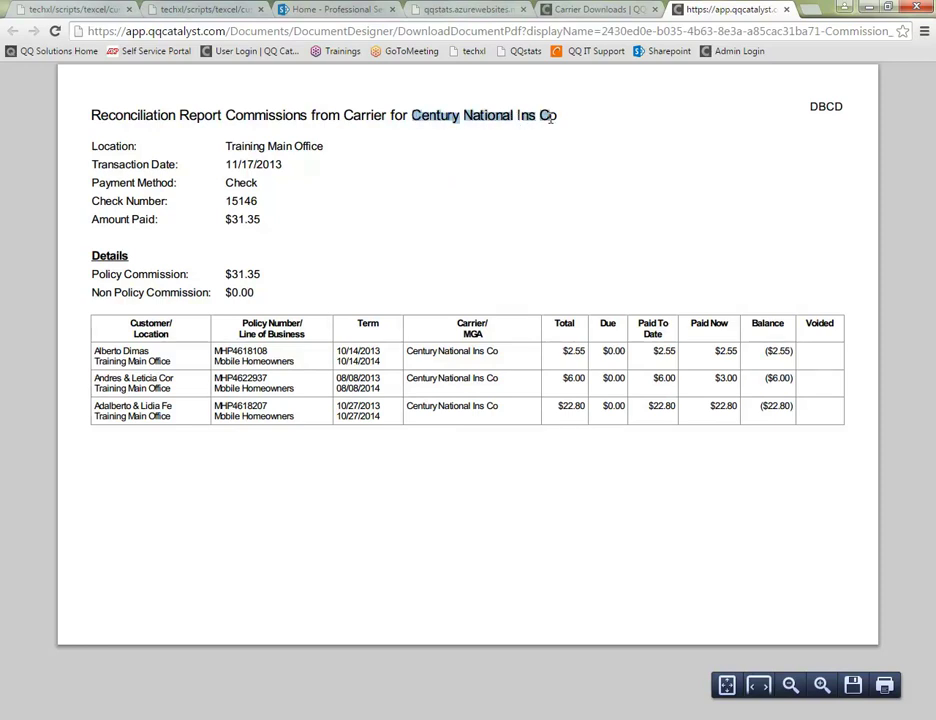
click(786, 9)
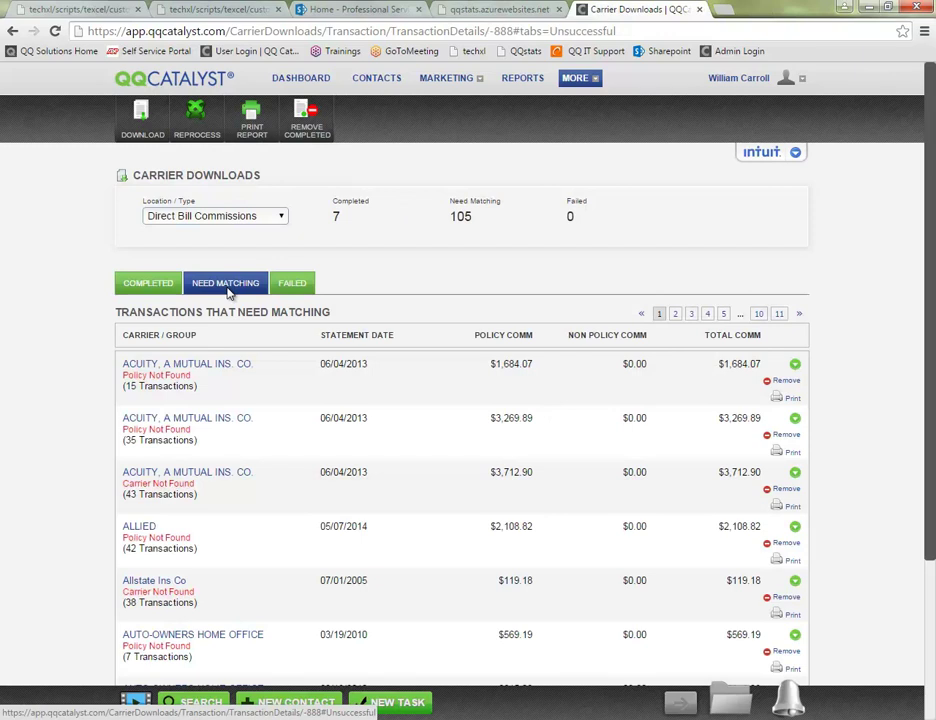
- Look through the direct bill commission statements that need matching and switch to the completed ones
scroll(207, 335, down, 2)
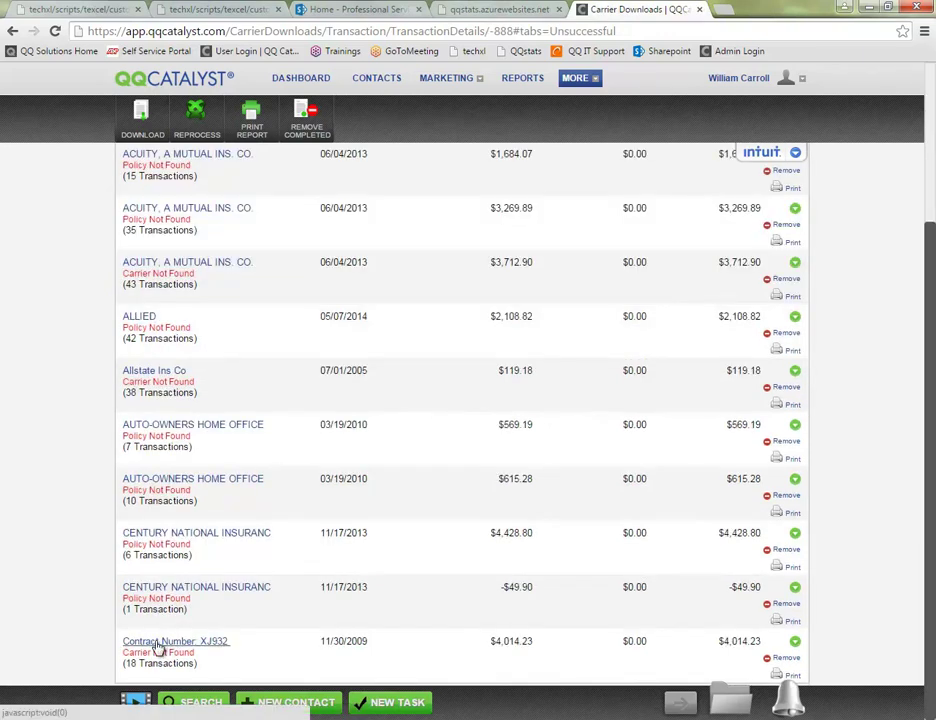
scroll(159, 645, up, 2)
click(160, 285)
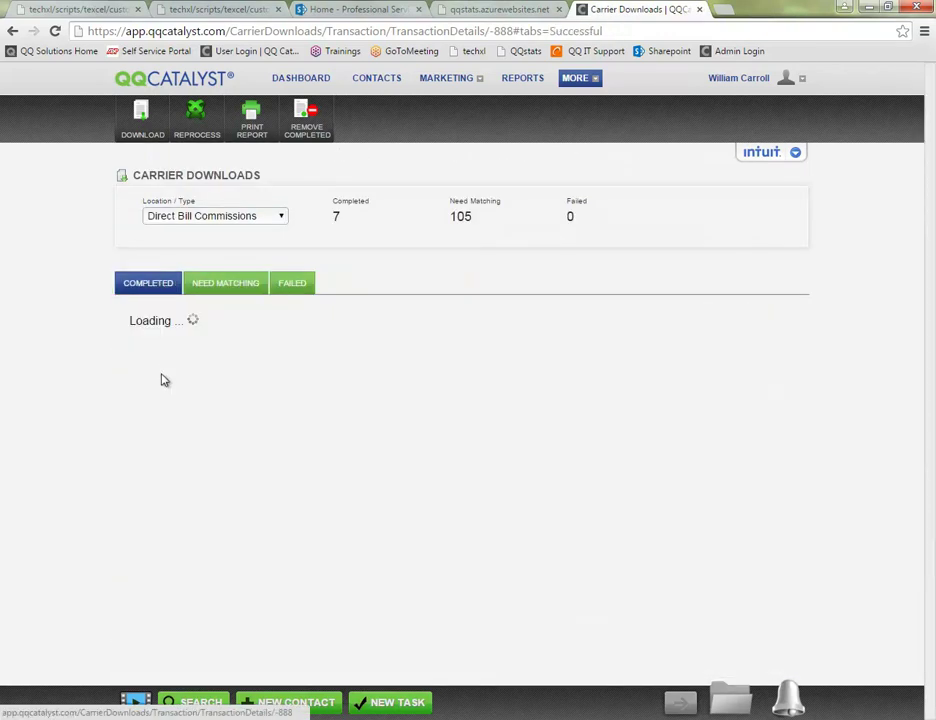